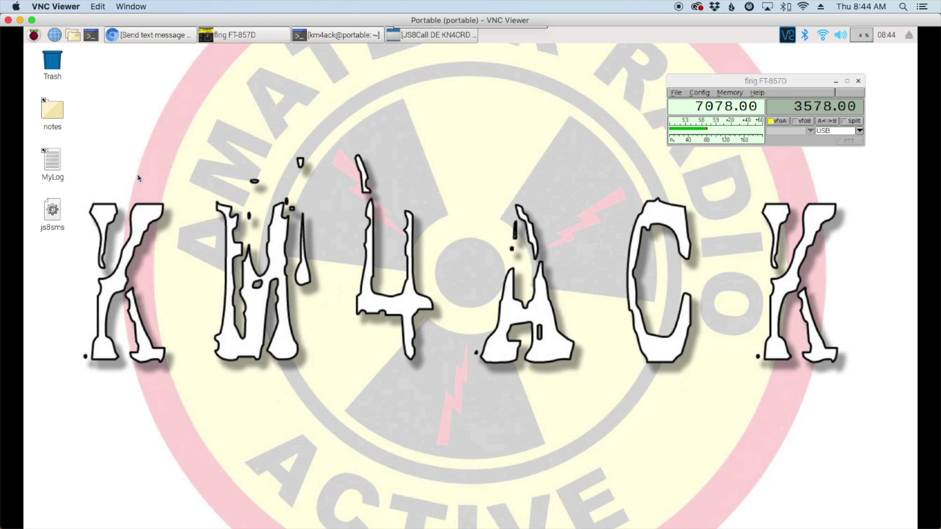
pyautogui.click(423, 35)
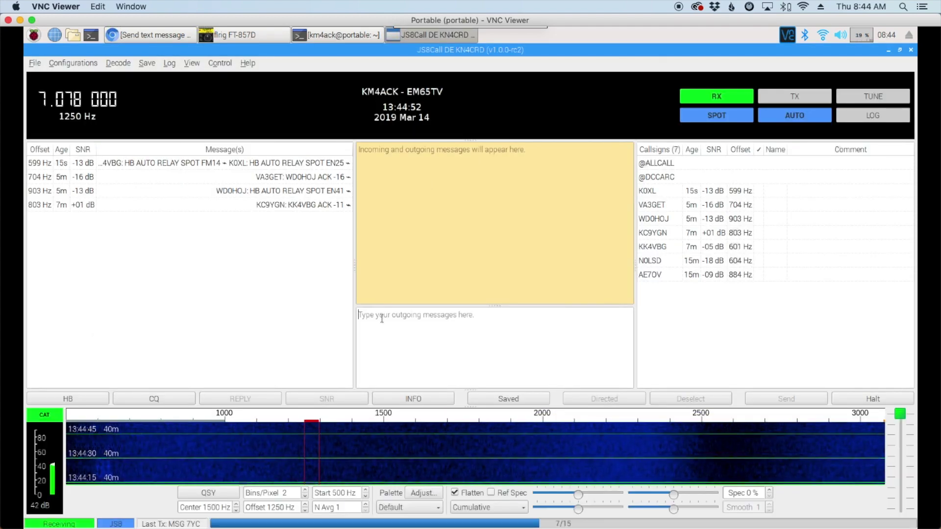
pyautogui.write('@')
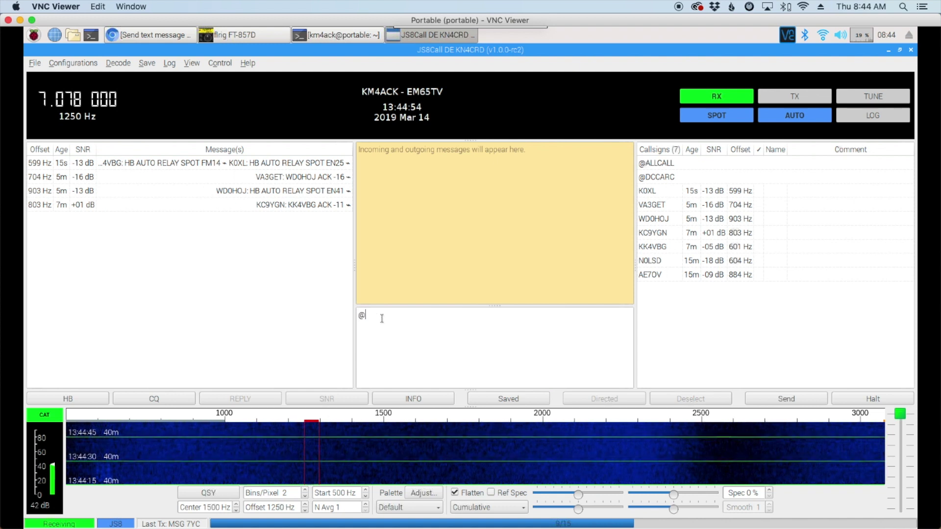
pyautogui.write('ALLCALL')
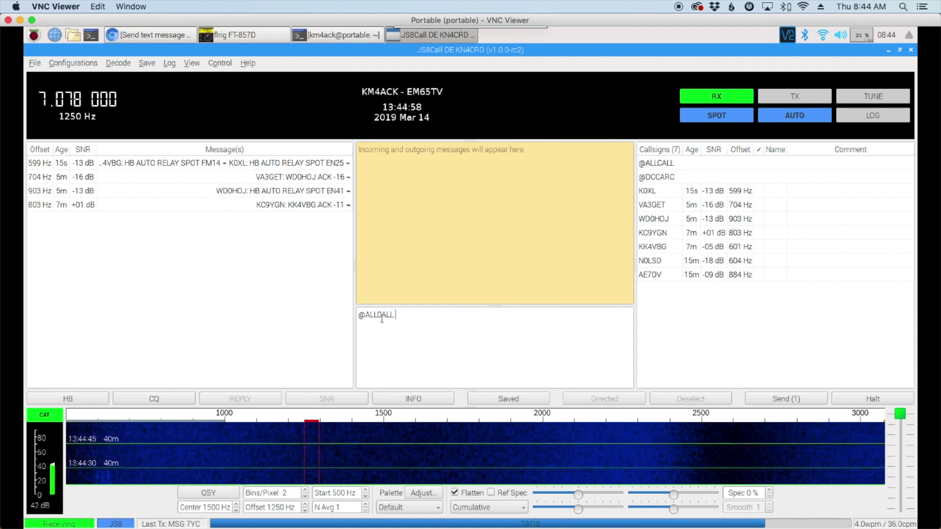
pyautogui.write(' APRS')
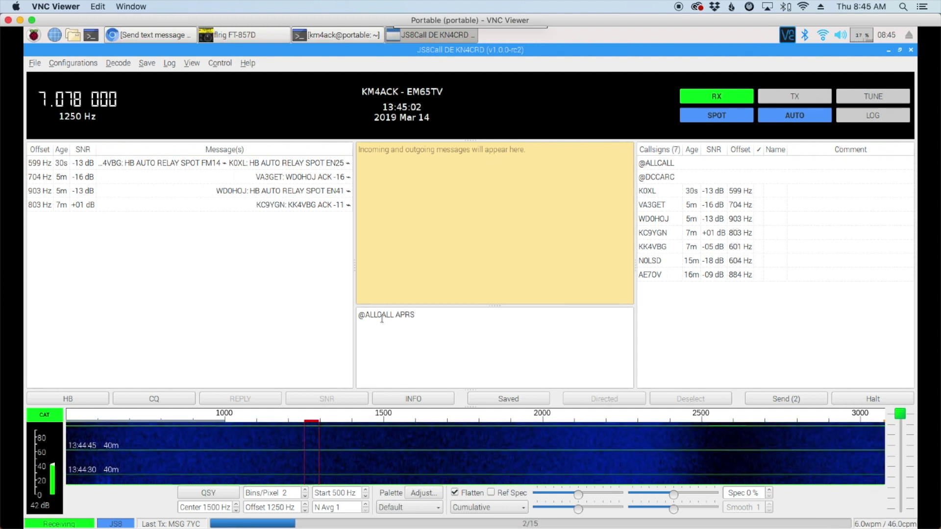
pyautogui.write('::')
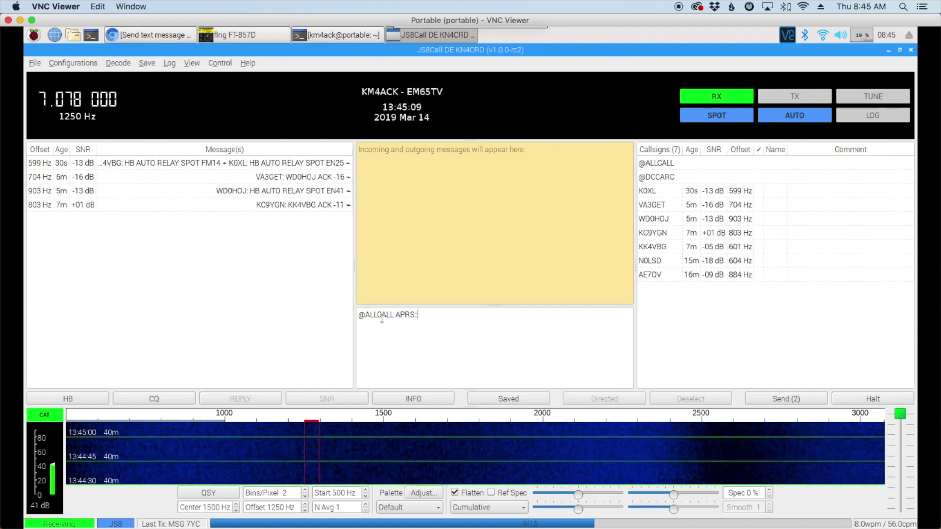
pyautogui.write('SMSGE')
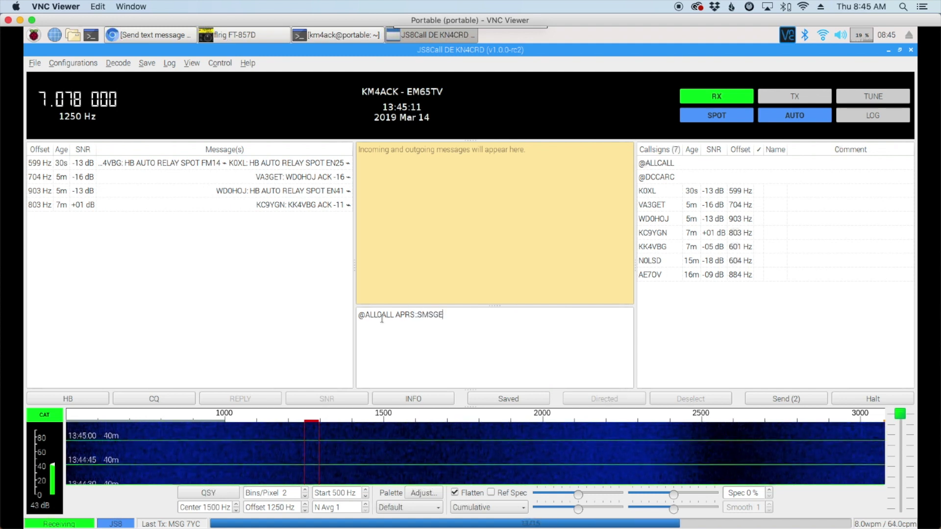
pyautogui.press('BackSpace')
pyautogui.write('TE')
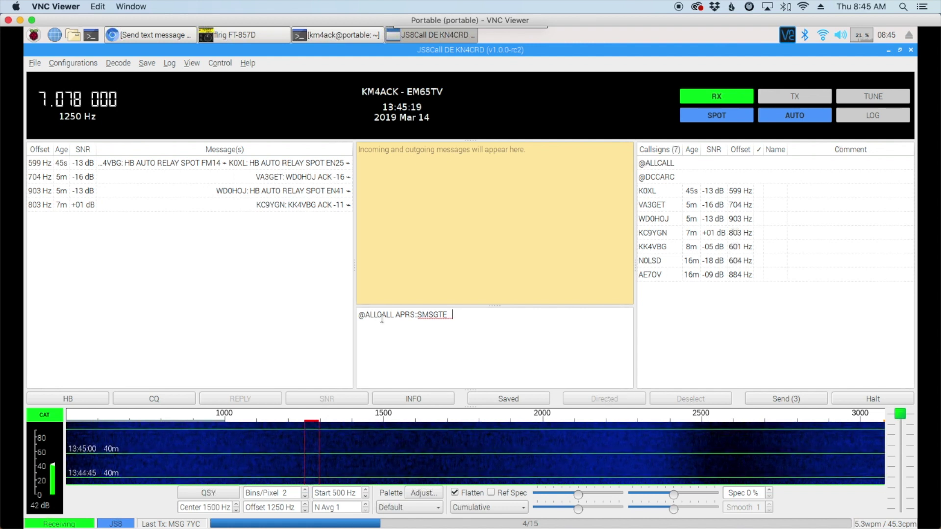
pyautogui.write(':')
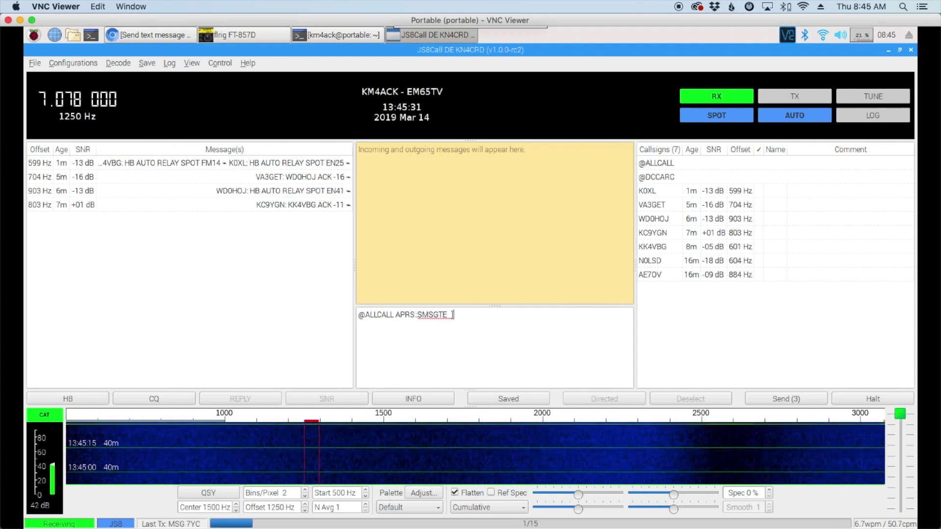
pyautogui.write(':')
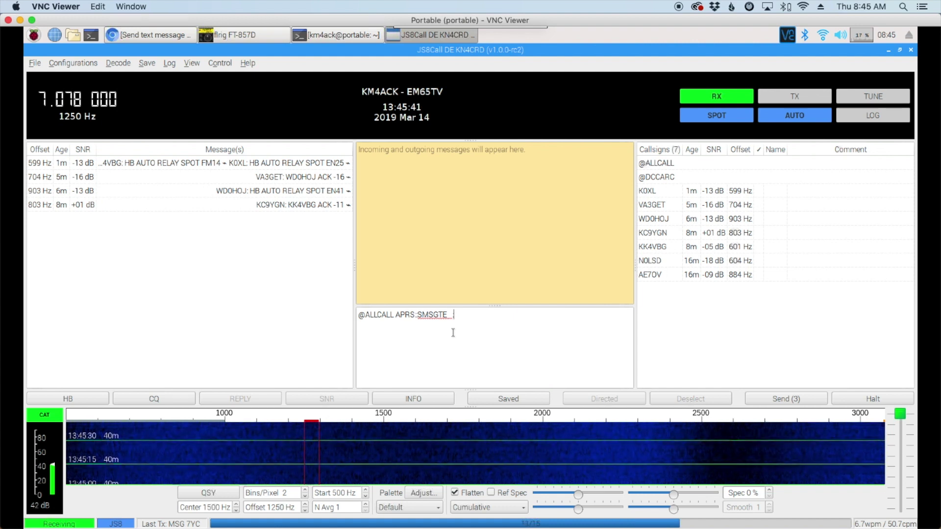
# Add @ with the recipient's phone number to the outgoing message, followed by the text "THIS IS TEH BODY".
pyautogui.write('@')
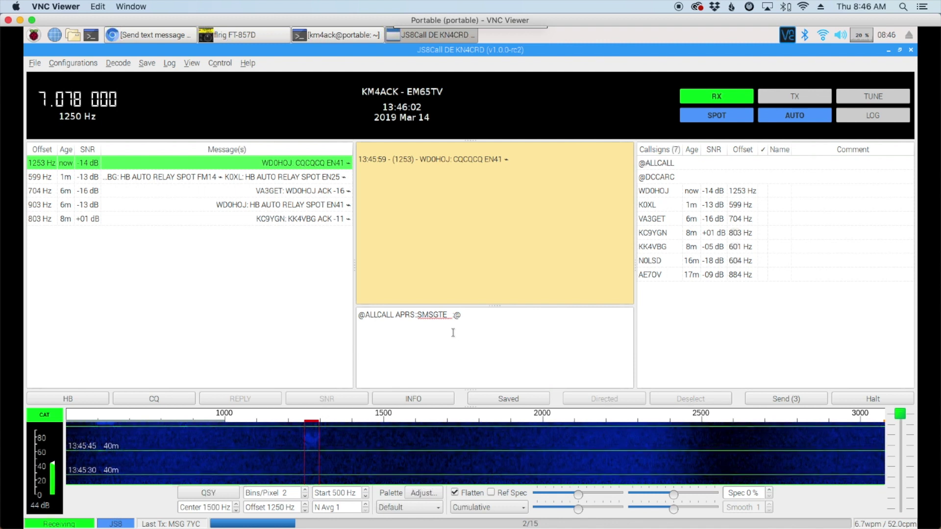
pyautogui.write('615')
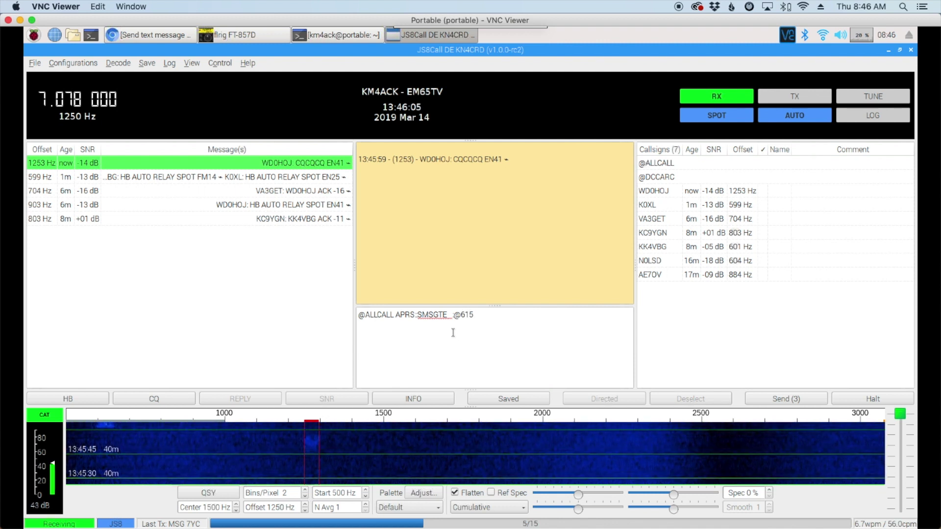
pyautogui.write('5551234')
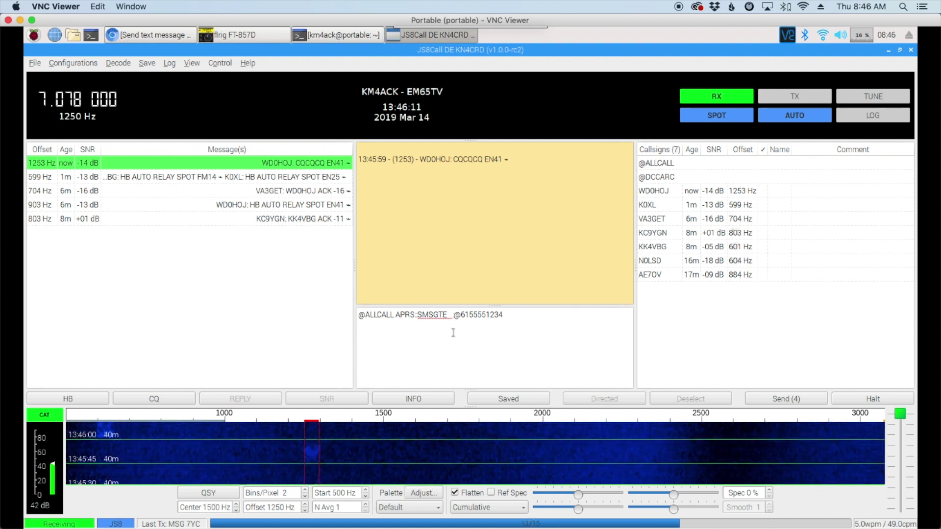
pyautogui.write(' THIS I')
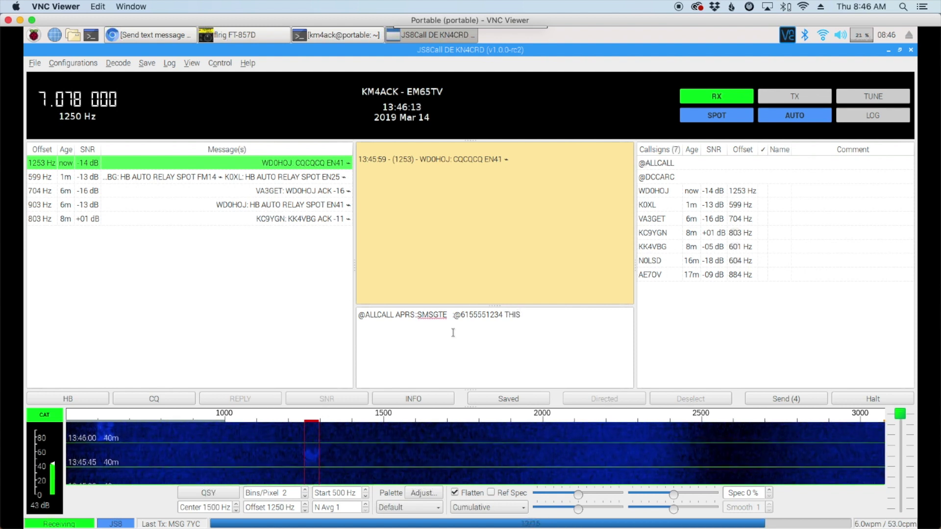
pyautogui.write('S TEH BODY')
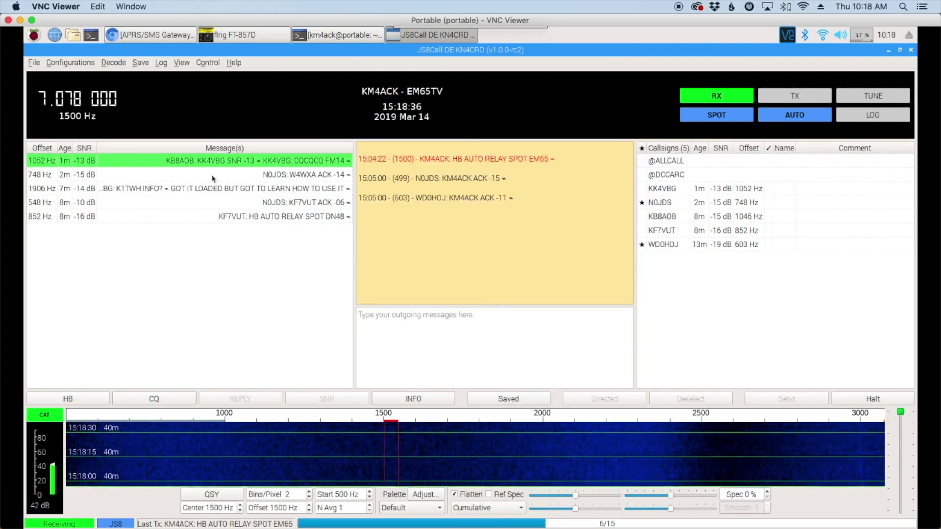
# Review the reporting settings for the UDP API and the APRS network services, then accept the settings.
pyautogui.click(34, 62)
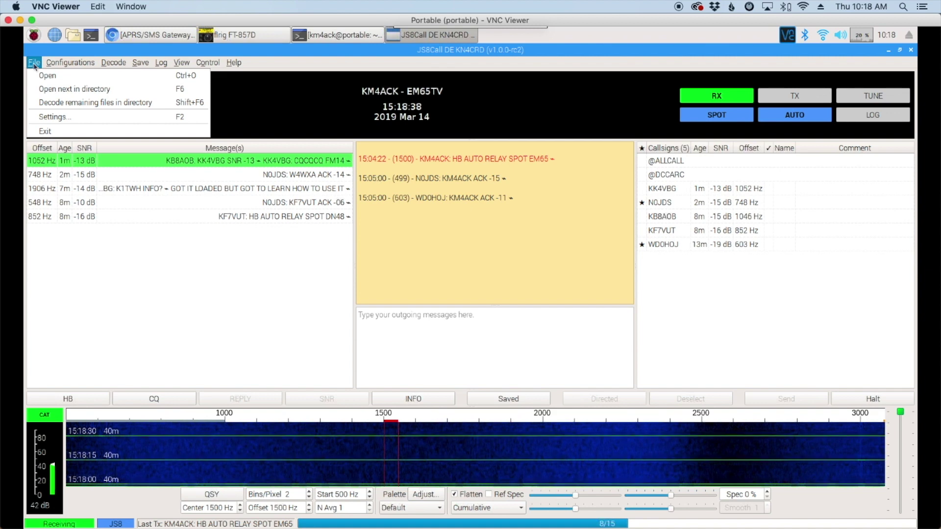
pyautogui.click(45, 118)
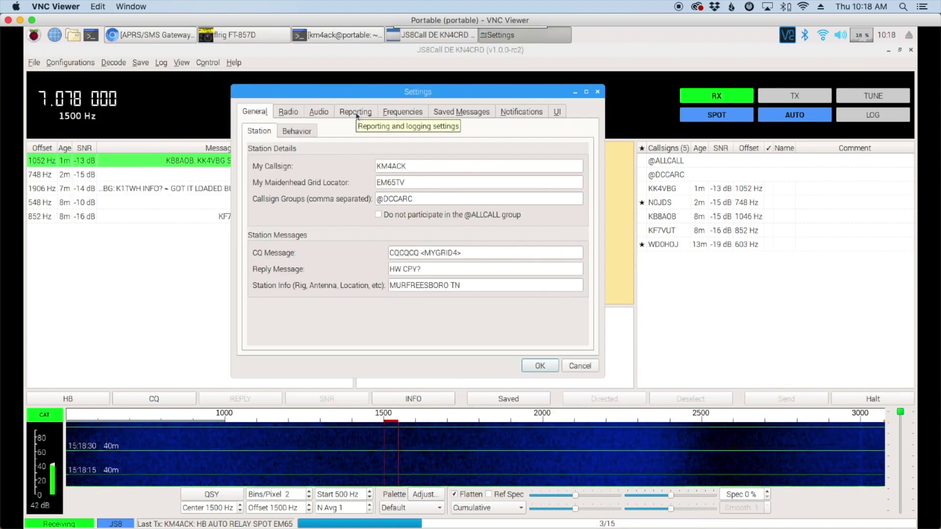
pyautogui.click(355, 114)
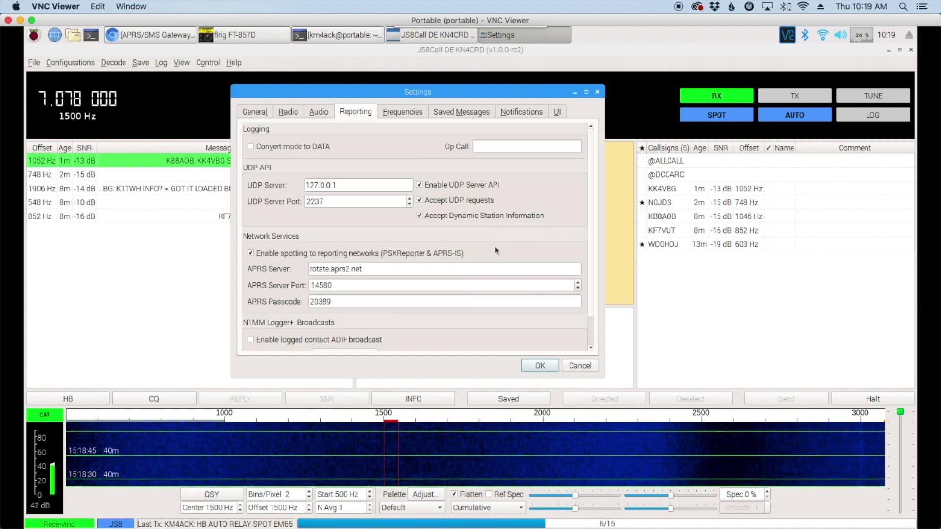
pyautogui.click(540, 366)
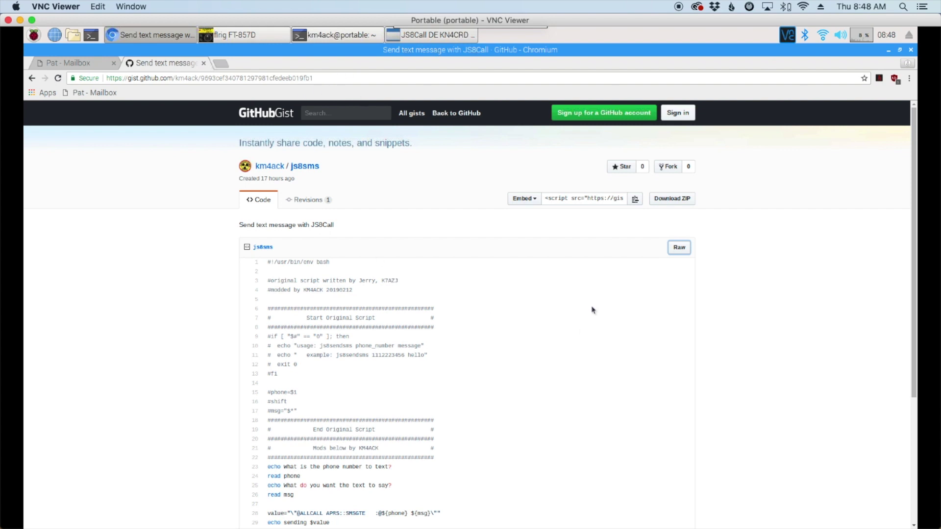
# Copy the link address of the raw js8sms script and go to the Downloads folder in the terminal.
pyautogui.rightClick(679, 249)
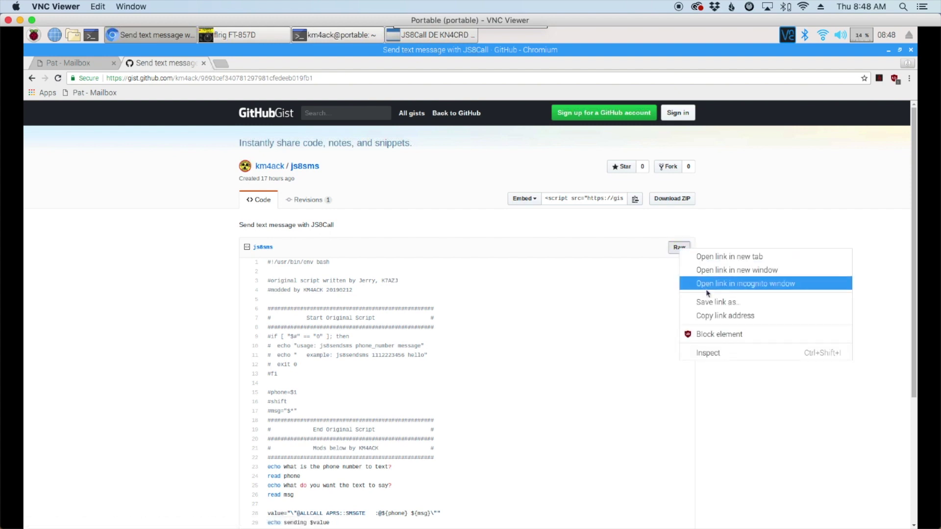
pyautogui.click(711, 317)
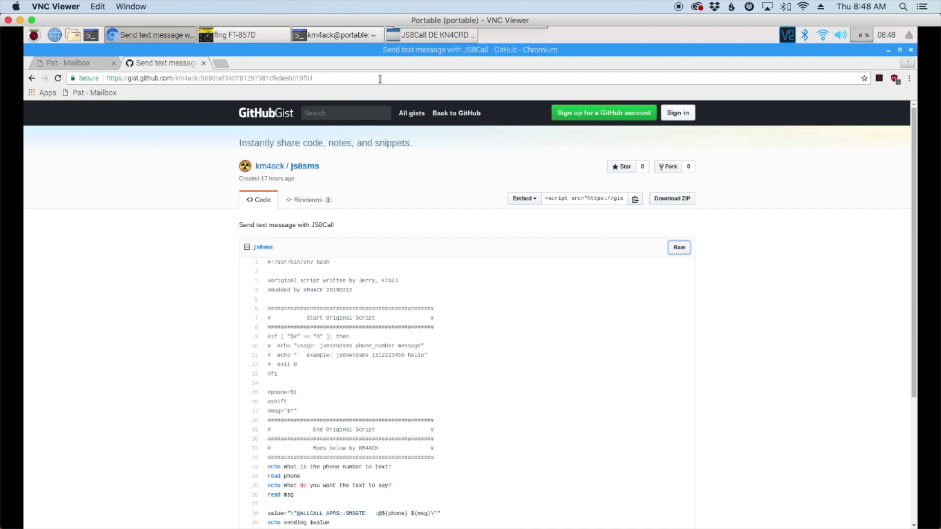
pyautogui.click(354, 35)
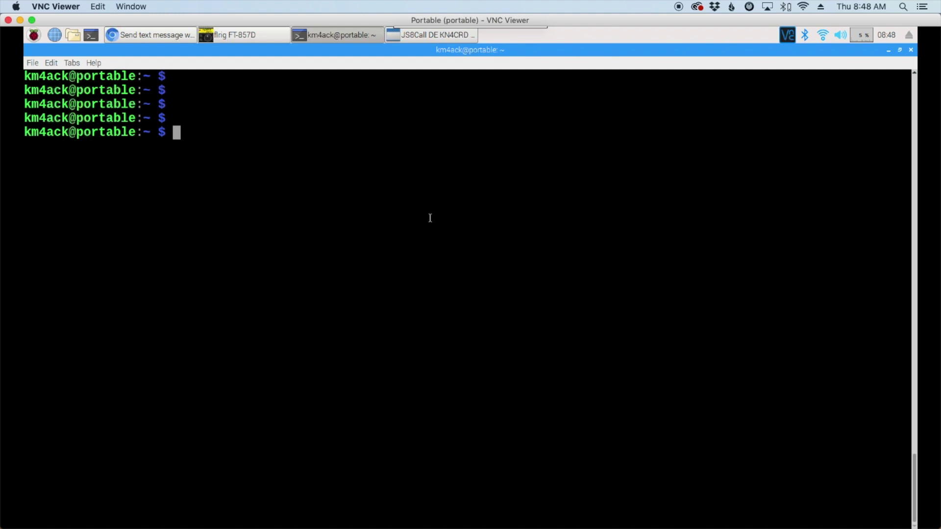
pyautogui.write('cd Download')
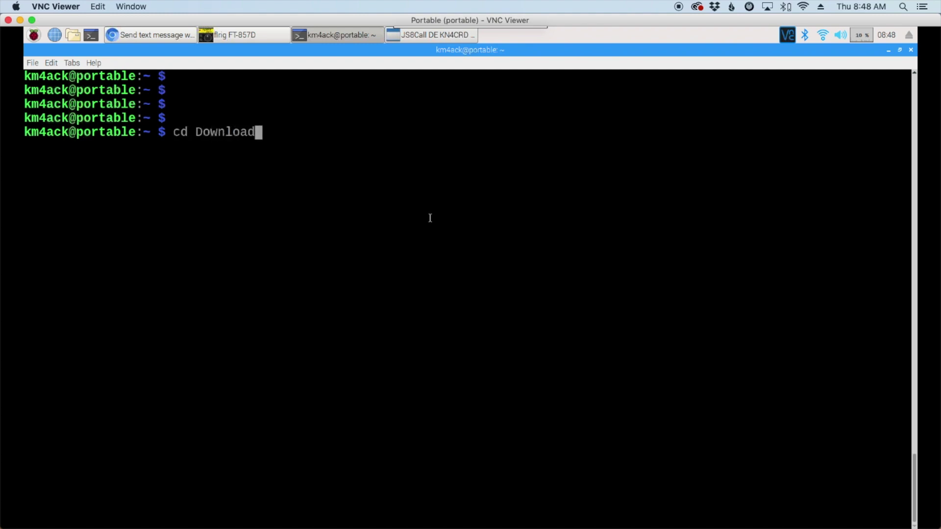
pyautogui.write('s')
pyautogui.press('Return')
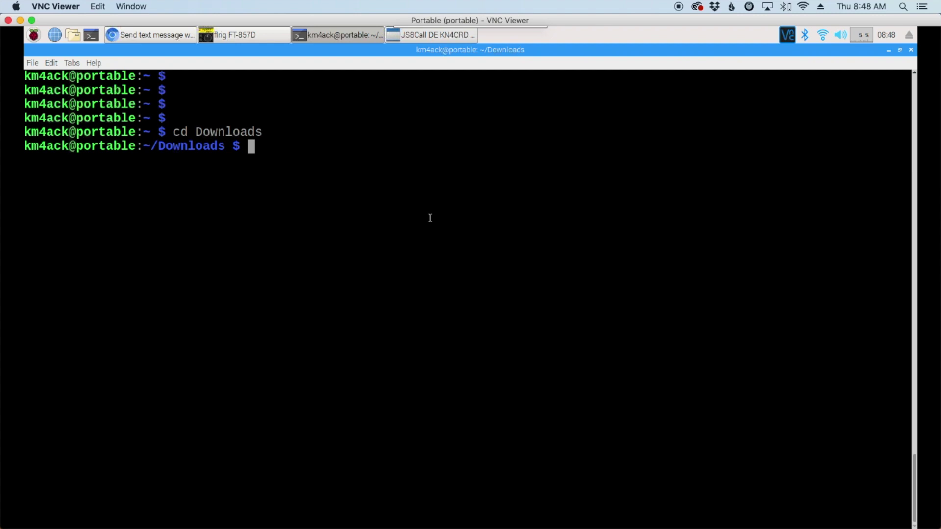
# Download the js8sms script with wget, using the copied raw gist link.
pyautogui.write('wget')
pyautogui.rightClick(319, 145)
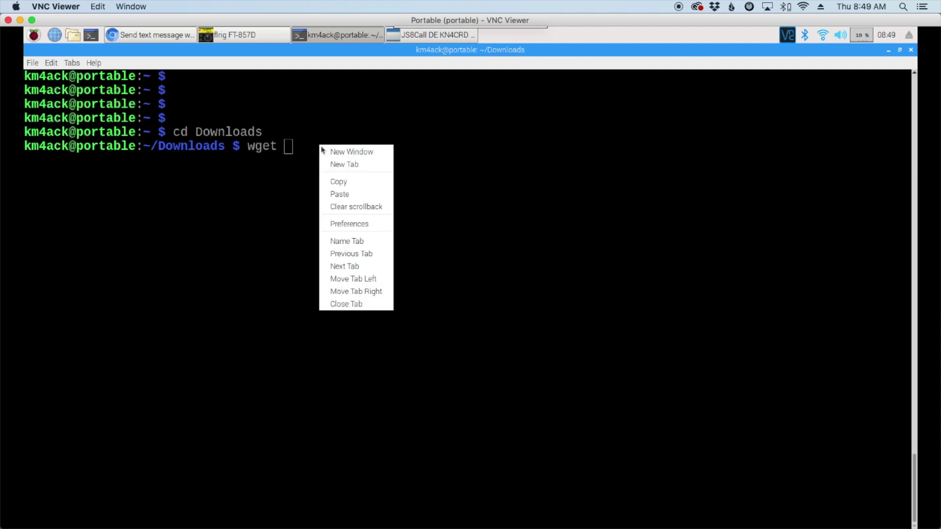
pyautogui.click(371, 191)
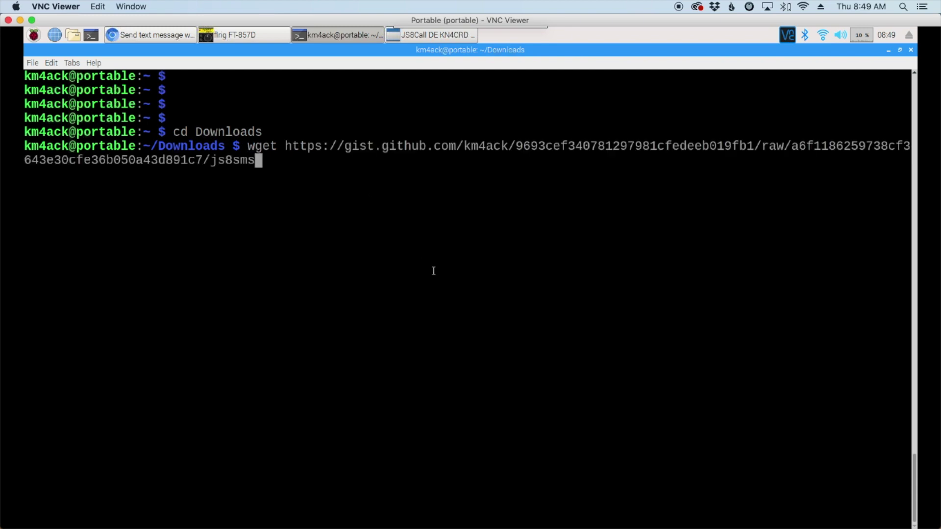
pyautogui.press('Return')
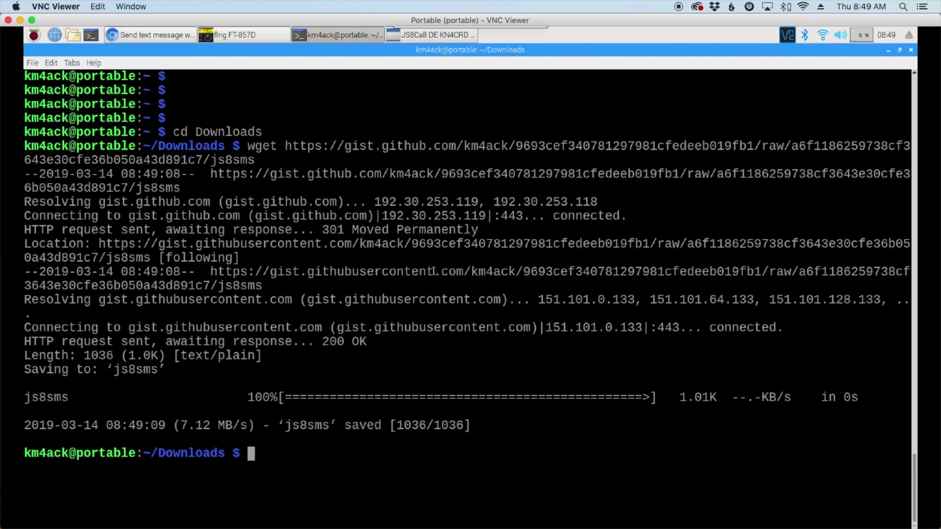
# Make the downloaded script executable with "sudo chmod +x js8sms".
pyautogui.write('sudo chmod')
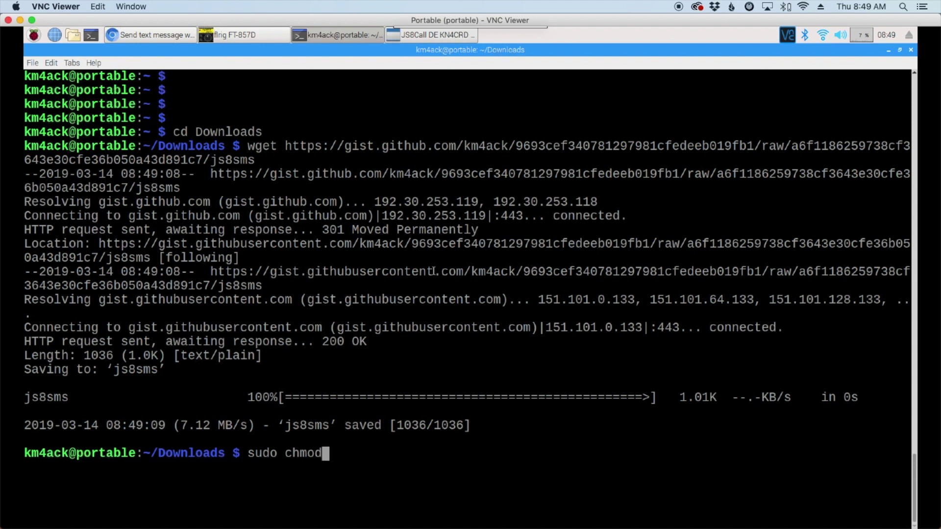
pyautogui.write(' +x js8')
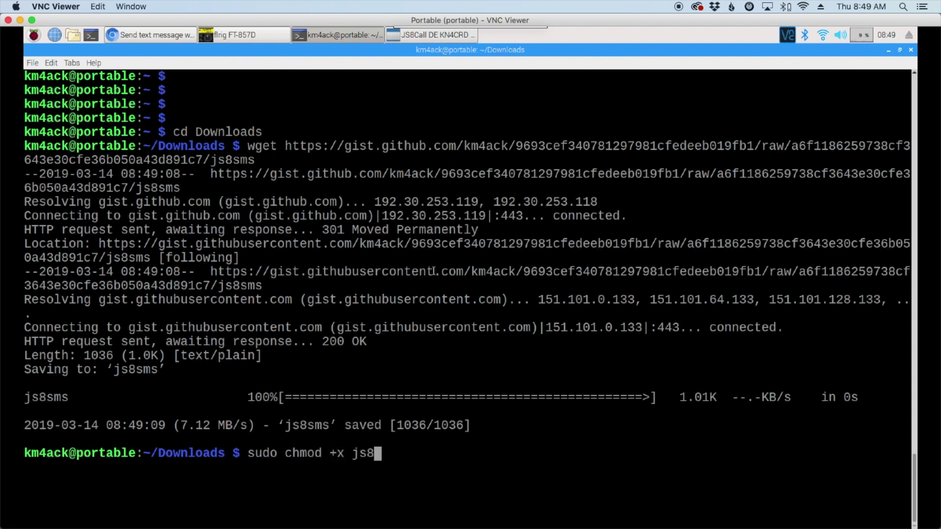
pyautogui.write('sms')
pyautogui.press('Return')
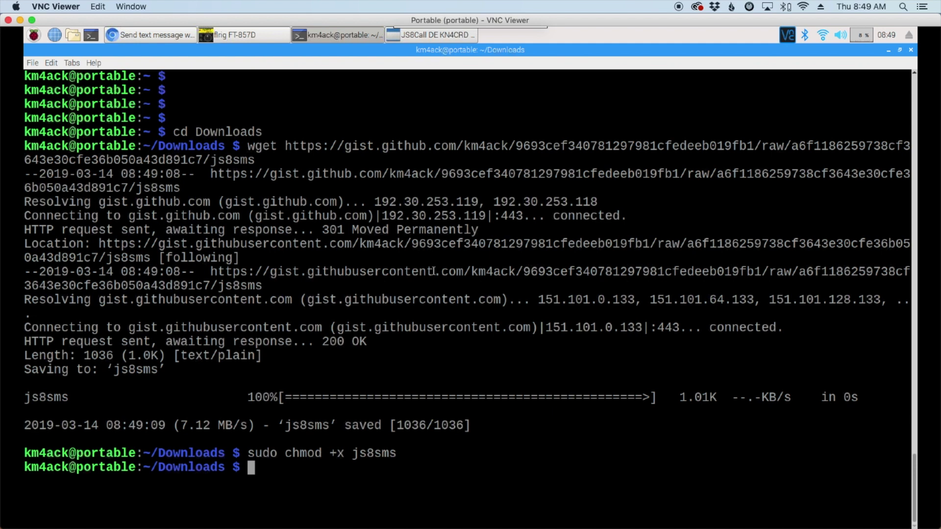
# Move the script into the system path with "sudo mv js8sms /usr/local/bin/" and clear the terminal.
pyautogui.write('sudo m')
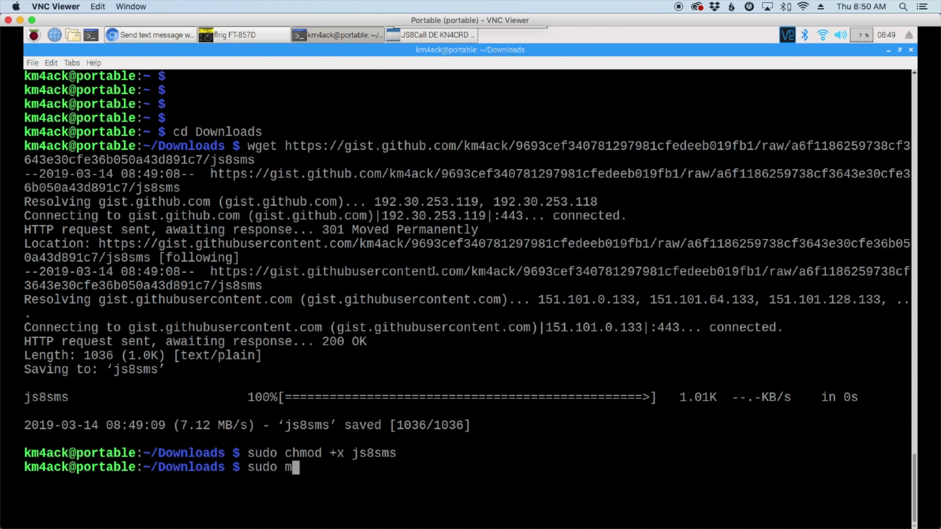
pyautogui.write('v js8s')
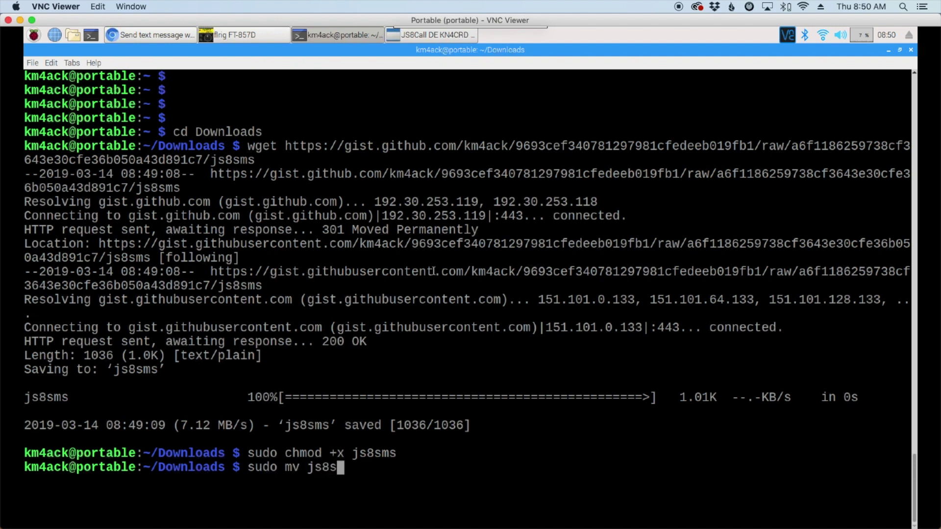
pyautogui.write('ms /usr/')
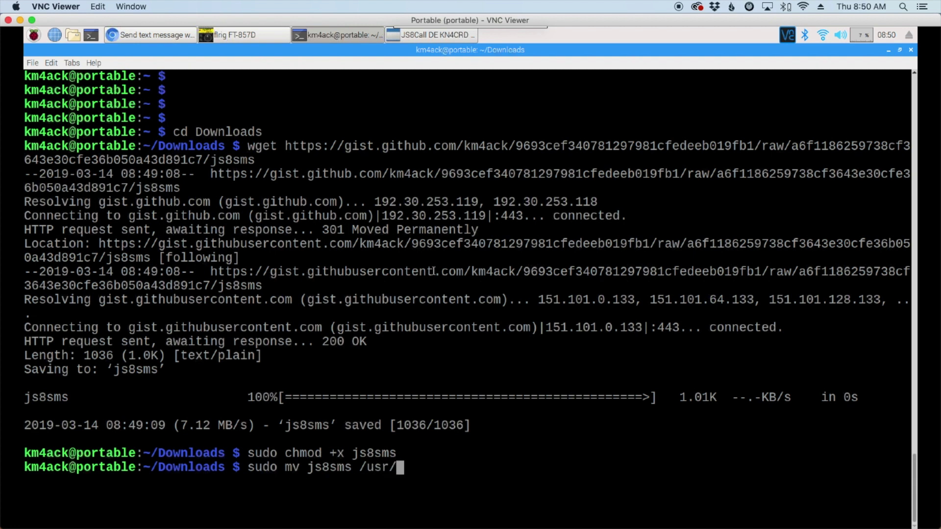
pyautogui.write('local/')
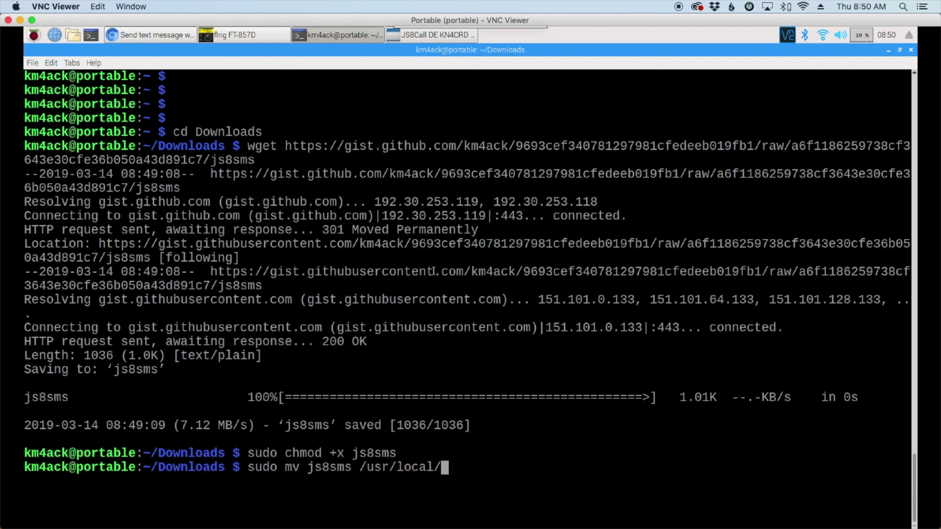
pyautogui.write('bin/')
pyautogui.press('Return')
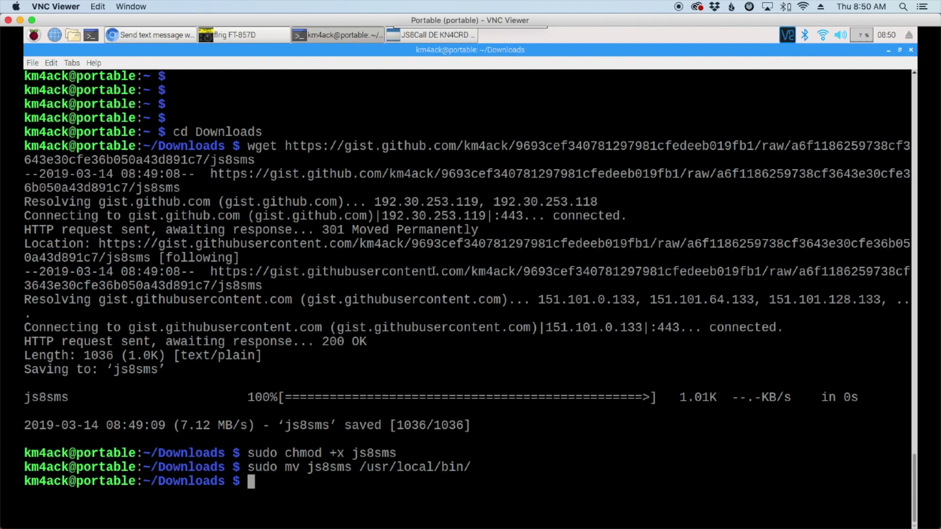
pyautogui.write('clear')
pyautogui.press('Return')
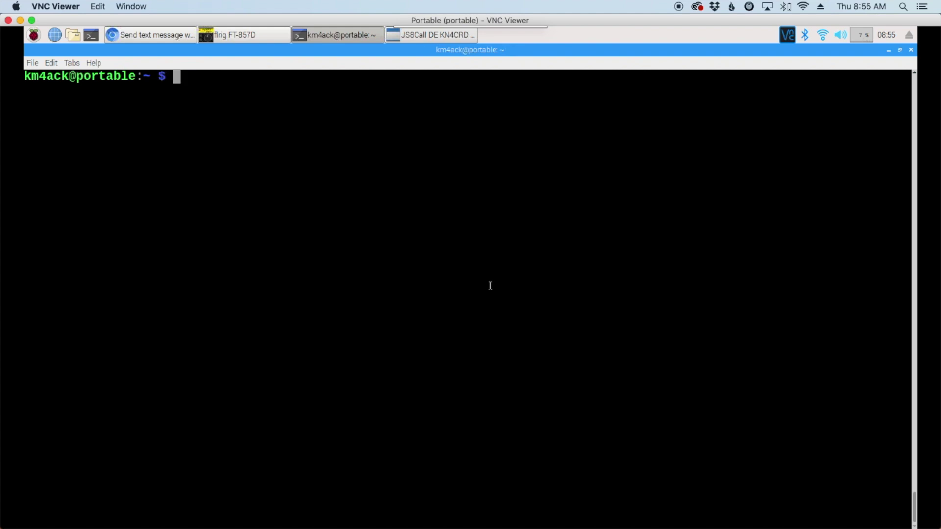
# Run js8sms in the terminal and prepare a text to the alias "me" with the message "test for video".
pyautogui.write('js8sms')
pyautogui.press('Return')
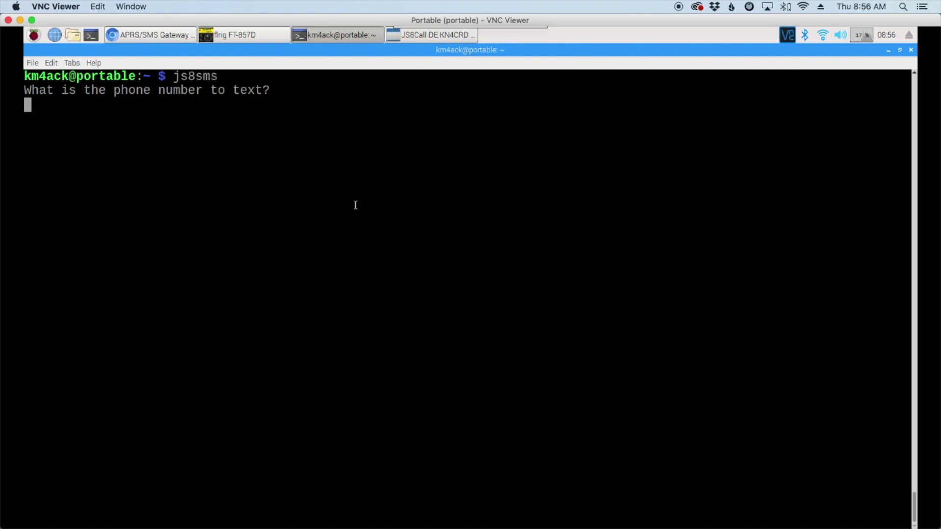
pyautogui.write('me')
pyautogui.click(148, 39)
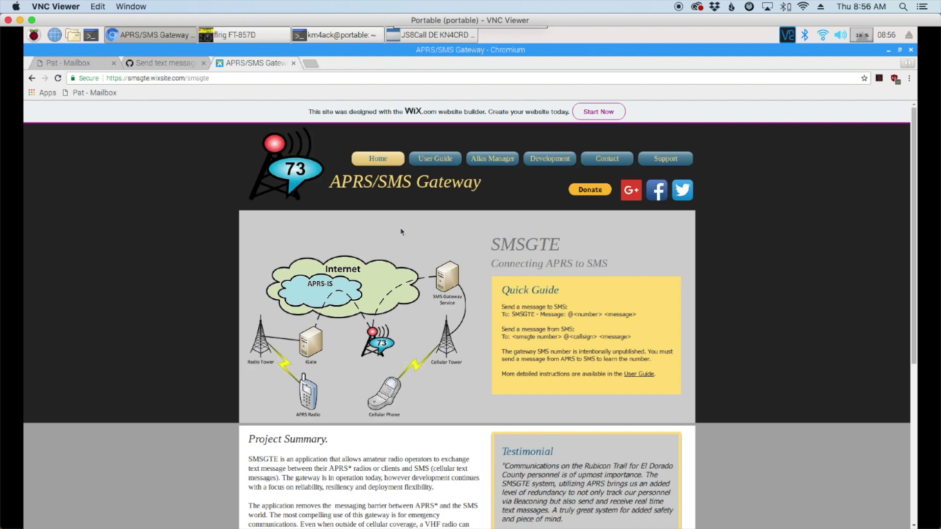
pyautogui.hotkey('alt', 'Tab')
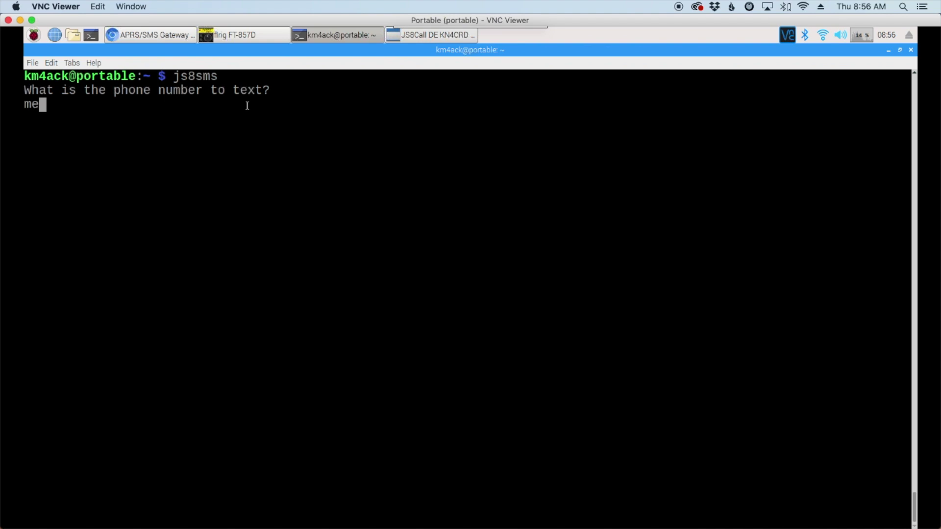
pyautogui.press('Return')
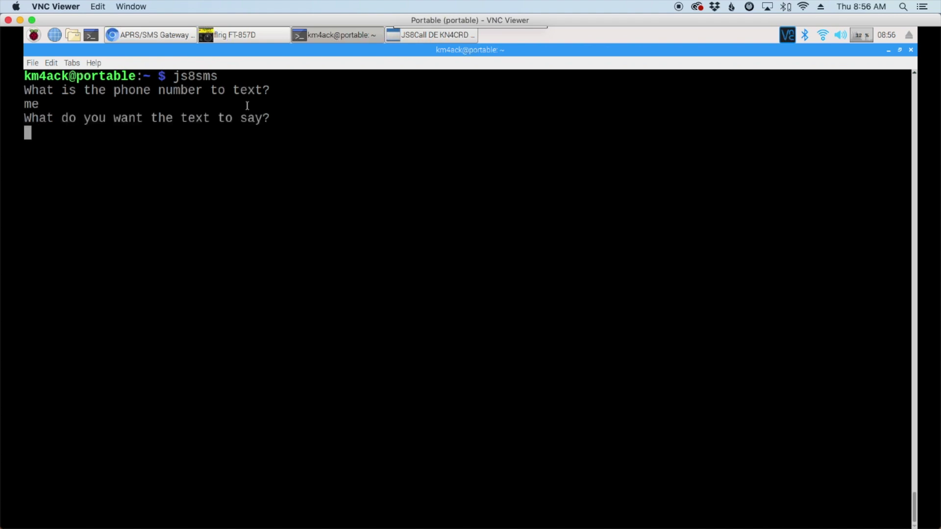
pyautogui.write('test for video')
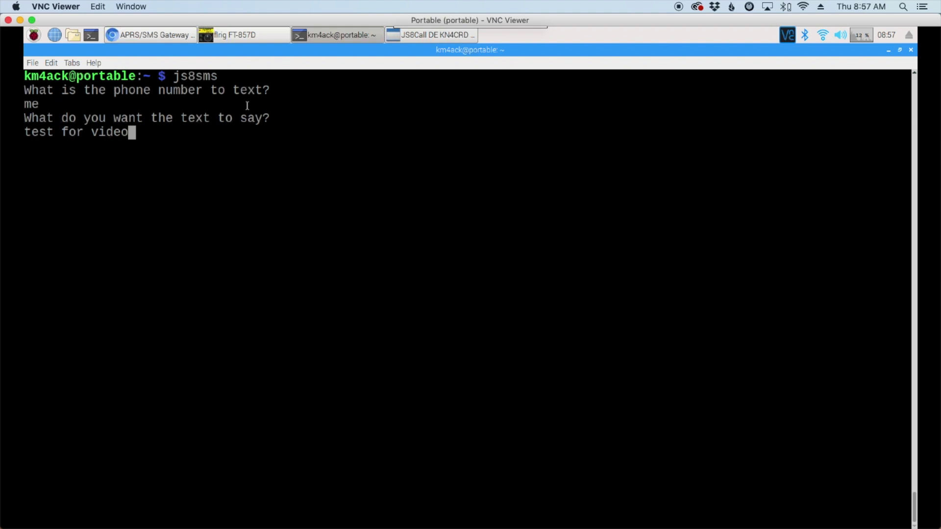
pyautogui.press('Return')
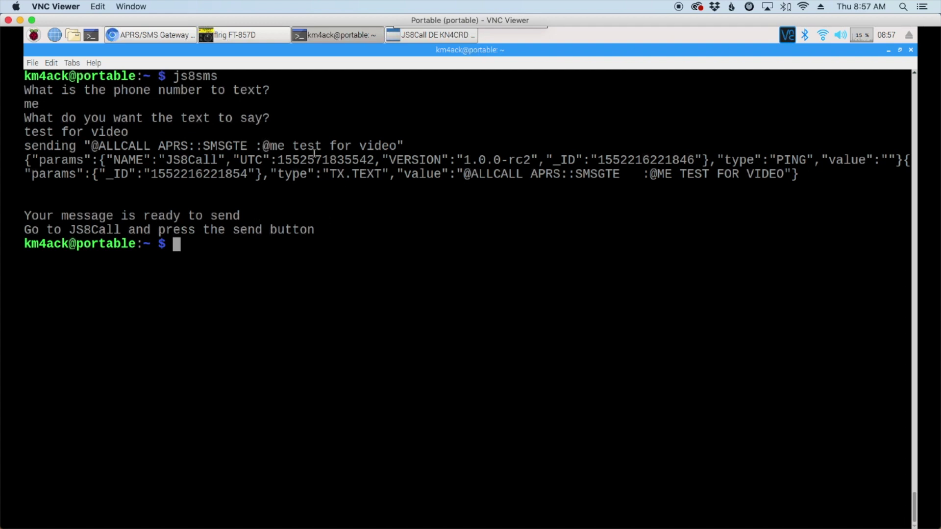
# Switch to JS8Call, set the transmit offset to 1505 Hz in the waterfall and send the prepared SMSGTE message.
pyautogui.click(419, 37)
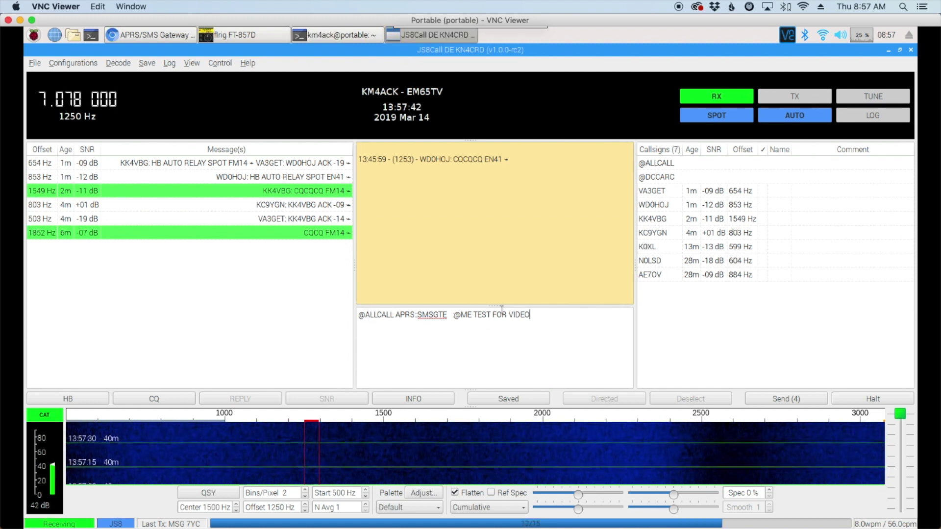
pyautogui.click(385, 451)
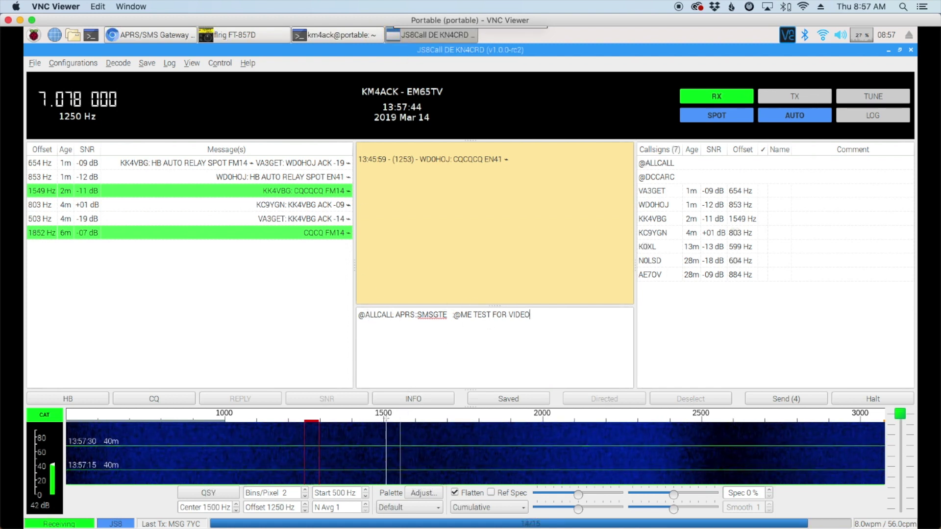
pyautogui.click(780, 399)
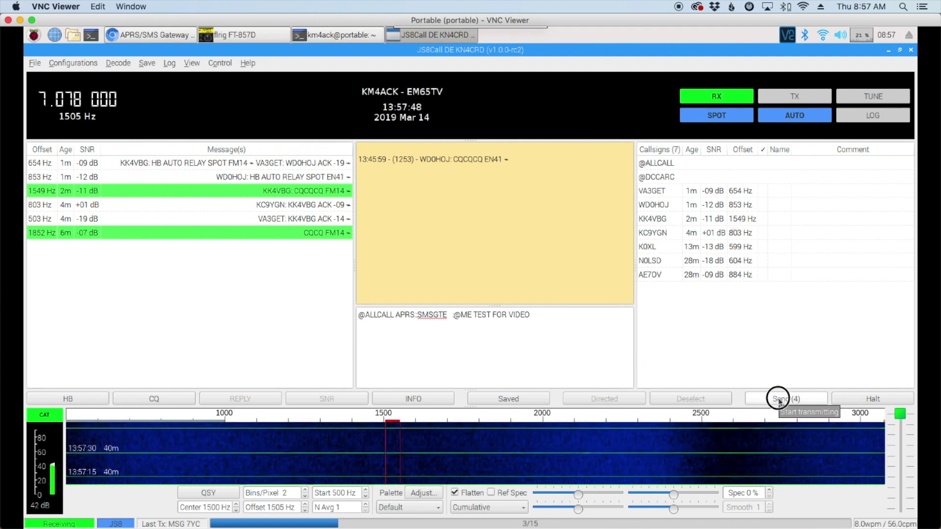